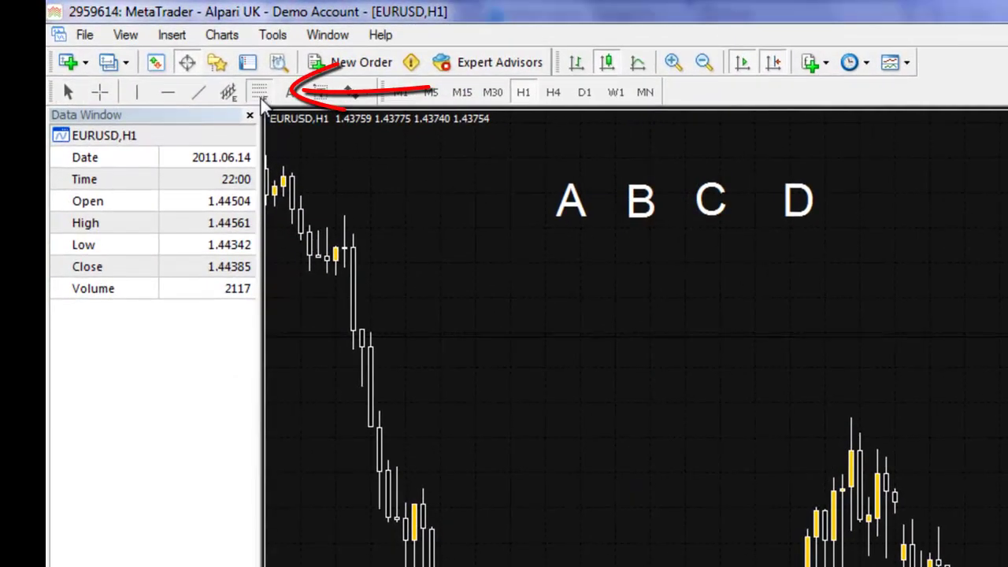
# - Draw a Fibonacci retracement from the swing high, stretching its 0.0 end down to the 17 Jun swing low
pyautogui.click(260, 95)
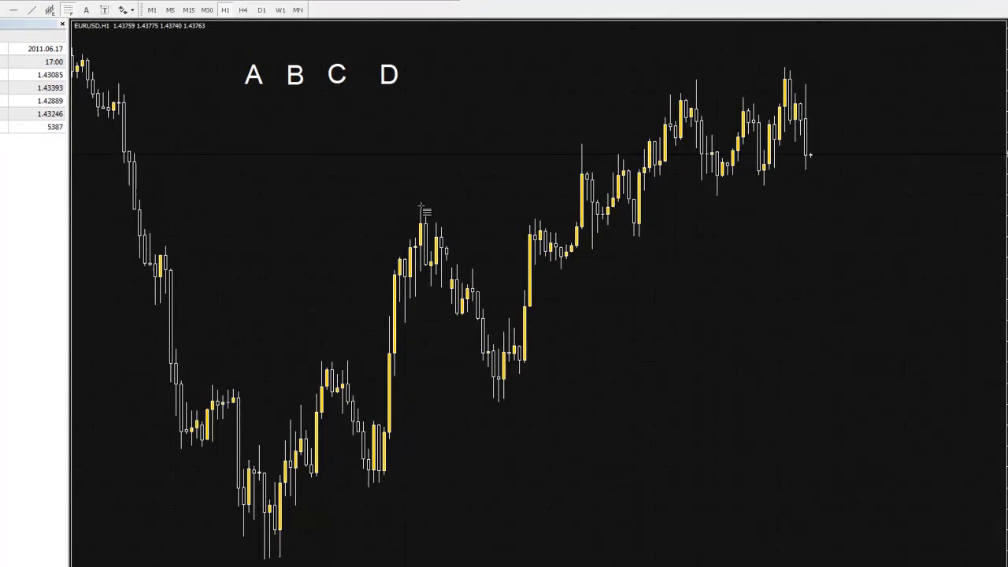
pyautogui.moveTo(421, 206); pyautogui.dragTo(415, 273)
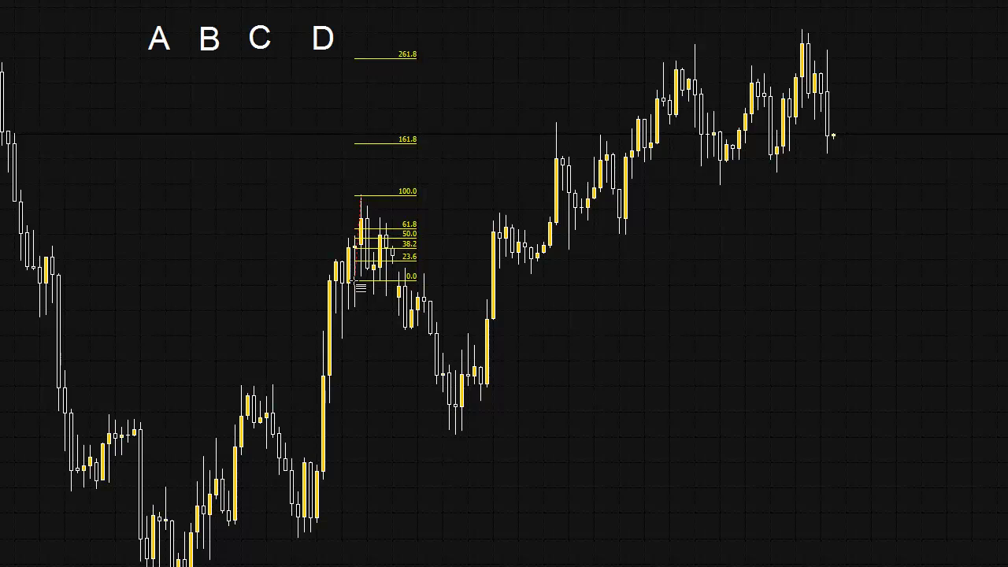
pyautogui.moveTo(356, 280); pyautogui.dragTo(301, 539)
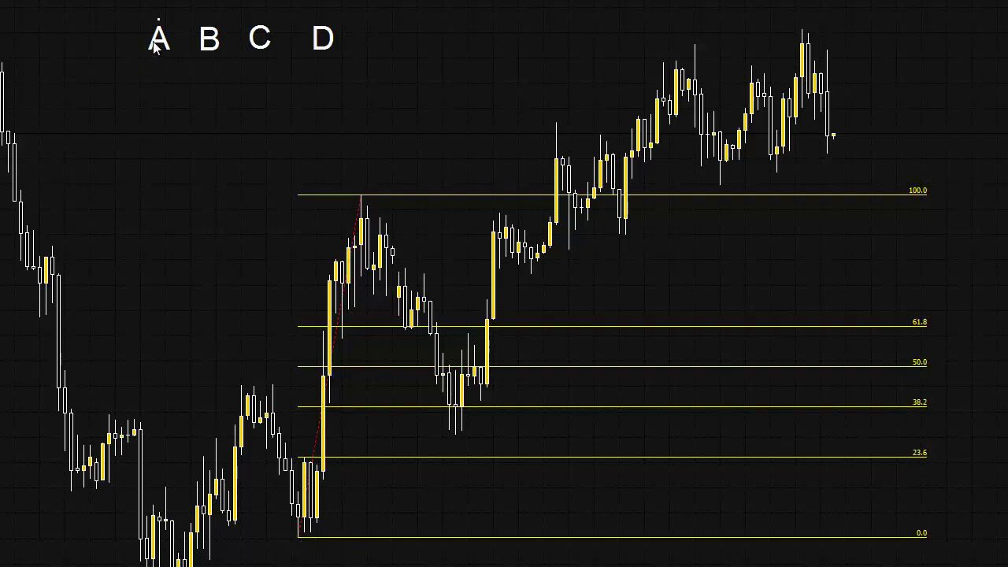
# - Put label A below the swing low, B at the swing high, C at the pullback low, D at the latest high
pyautogui.moveTo(160, 43); pyautogui.dragTo(299, 433)
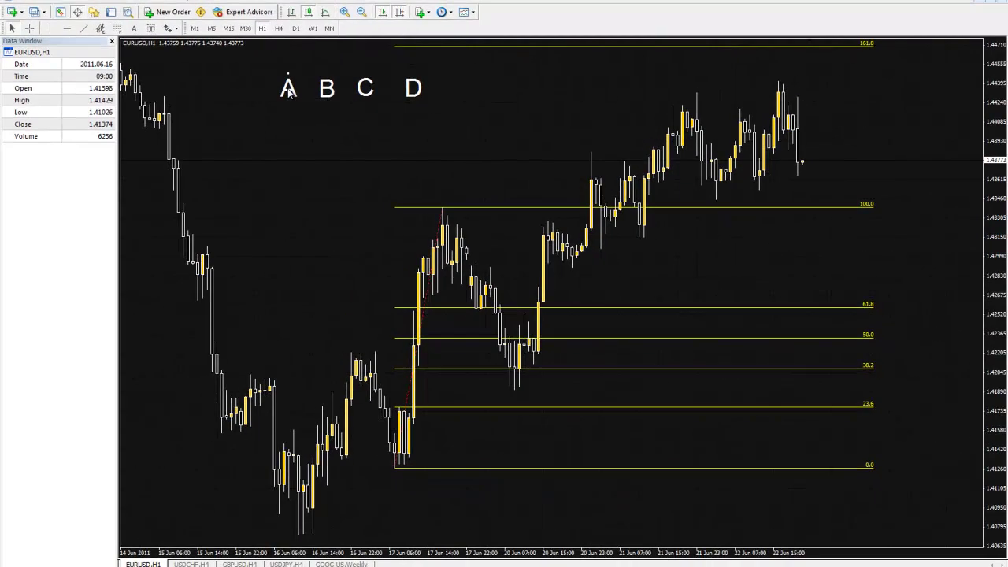
pyautogui.moveTo(383, 362); pyautogui.dragTo(396, 488)
pyautogui.moveTo(325, 89); pyautogui.dragTo(446, 187)
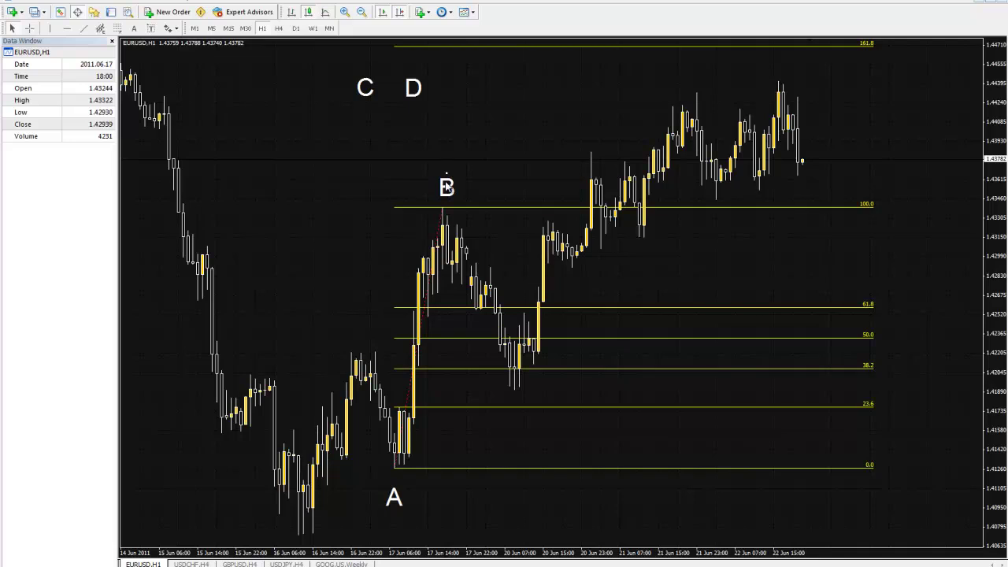
pyautogui.doubleClick(364, 88)
pyautogui.moveTo(364, 89); pyautogui.dragTo(512, 399)
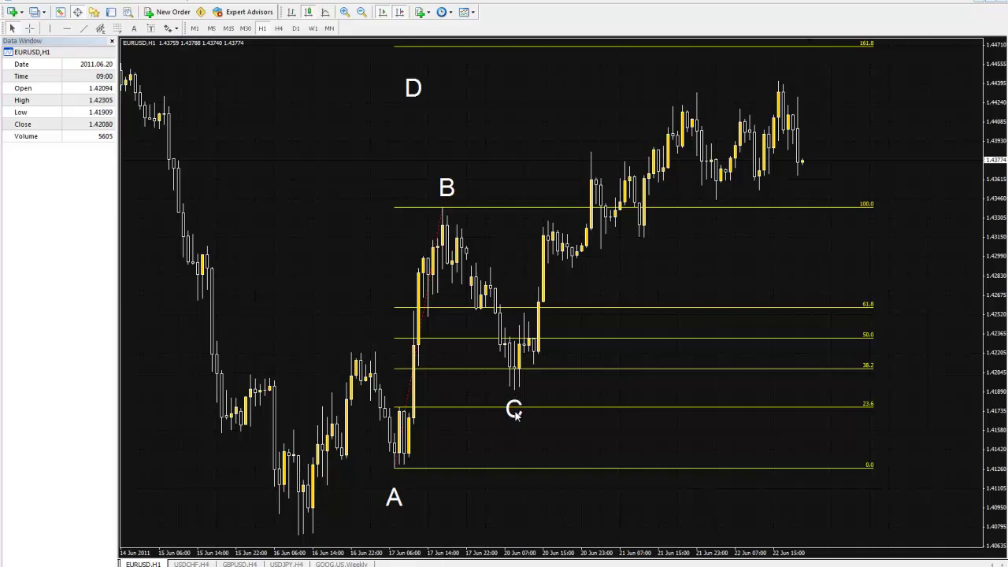
pyautogui.doubleClick(412, 89)
pyautogui.moveTo(413, 88); pyautogui.dragTo(820, 49)
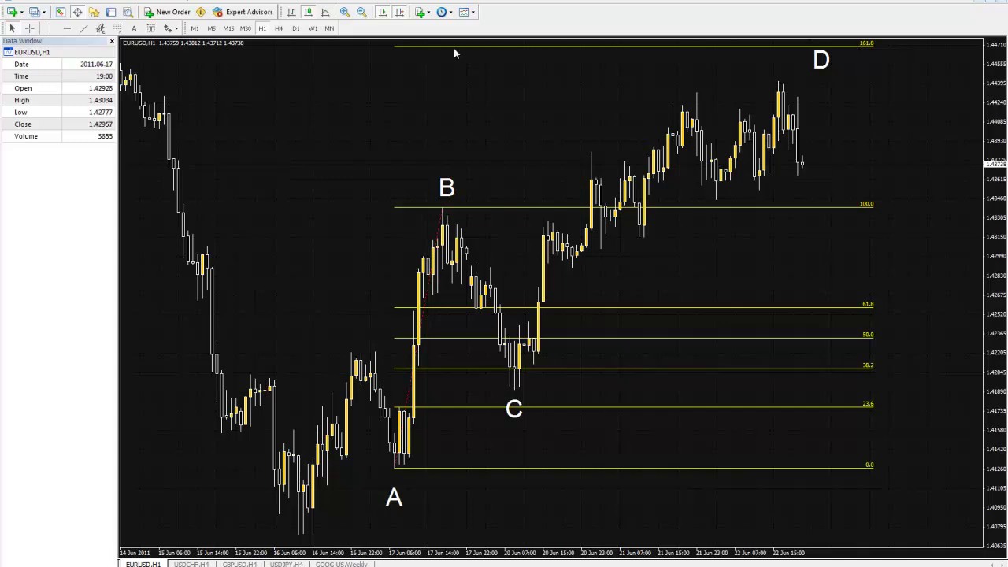
pyautogui.click(30, 27)
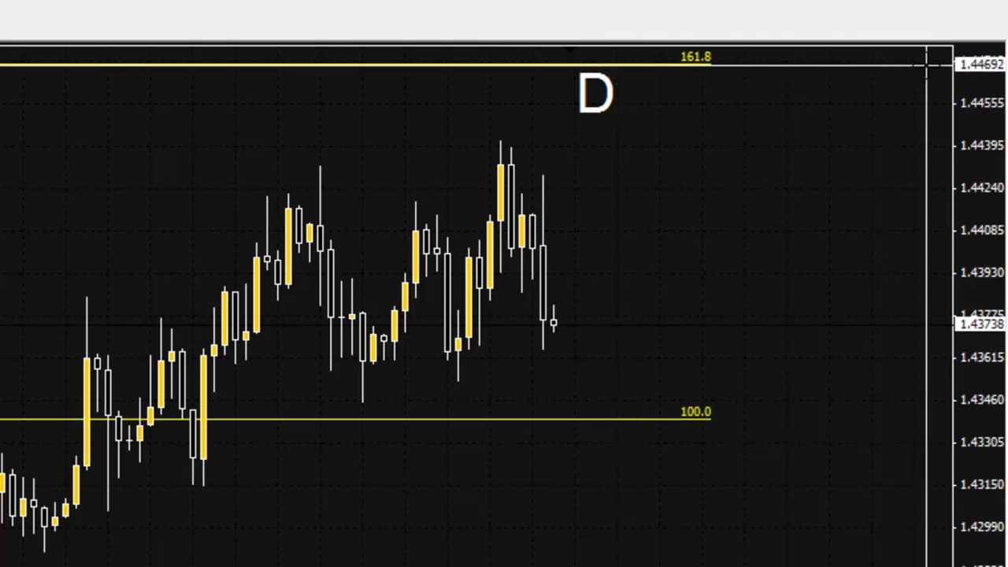
pyautogui.click(651, 81)
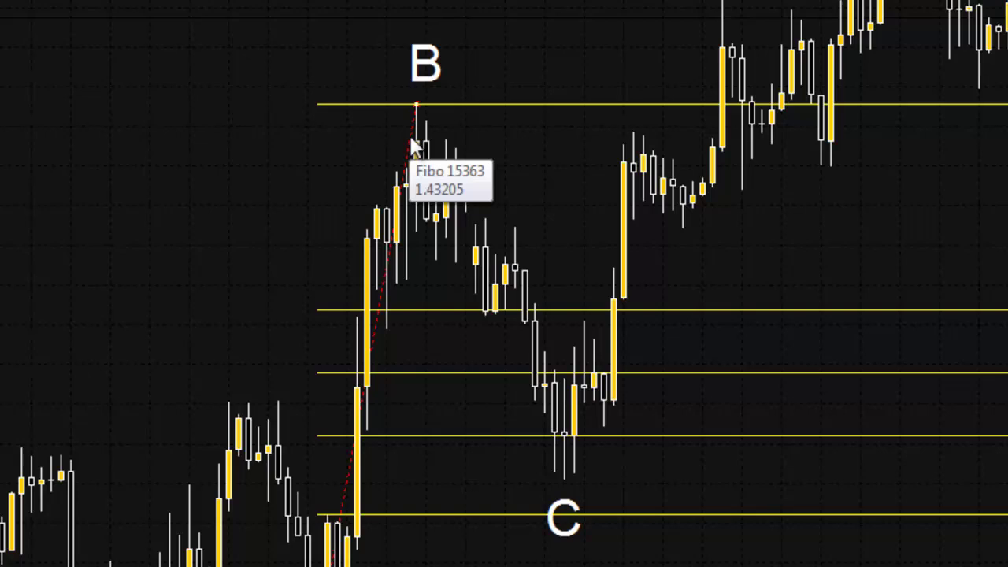
# - In Fibo properties, append '@ %$' to the 0.0 level description so it shows its price
pyautogui.rightClick(410, 137)
pyautogui.click(478, 154)
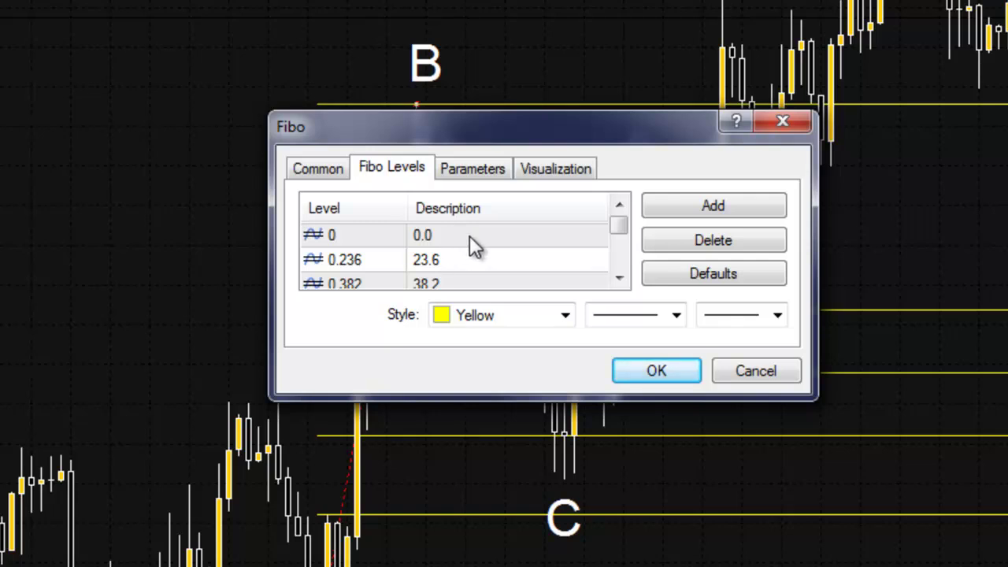
pyautogui.click(470, 235)
pyautogui.click(469, 236)
pyautogui.click(470, 235)
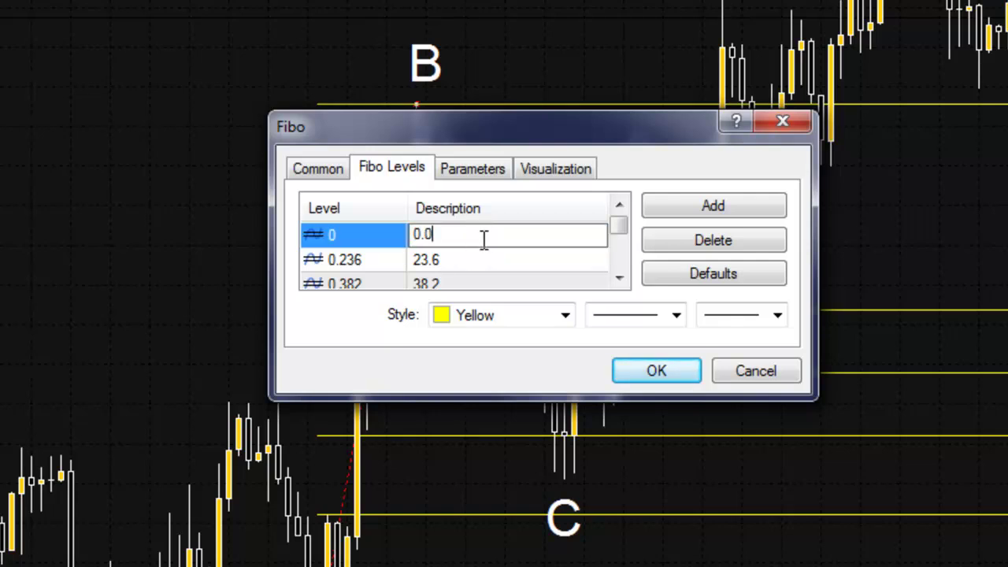
pyautogui.write('@')
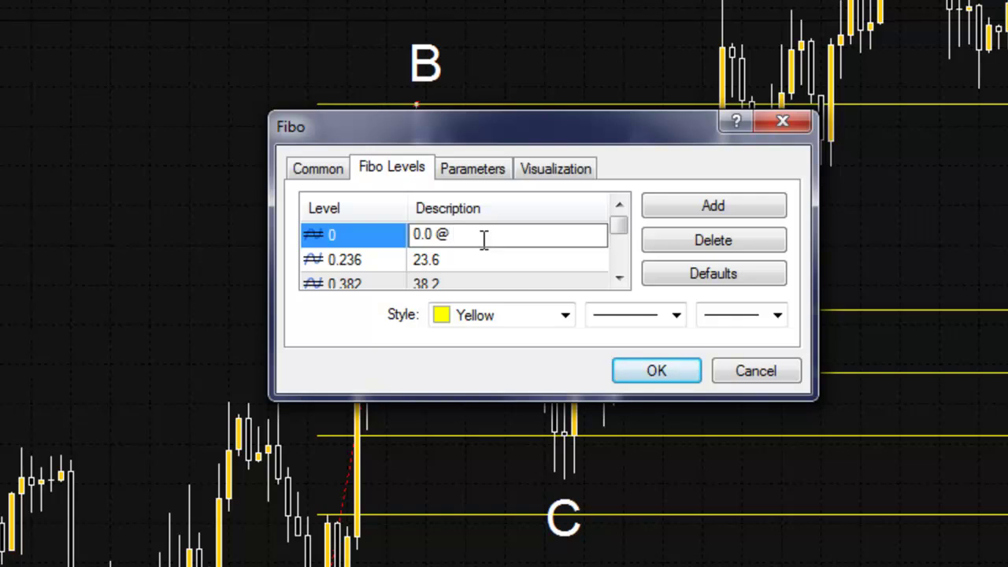
pyautogui.write('%$')
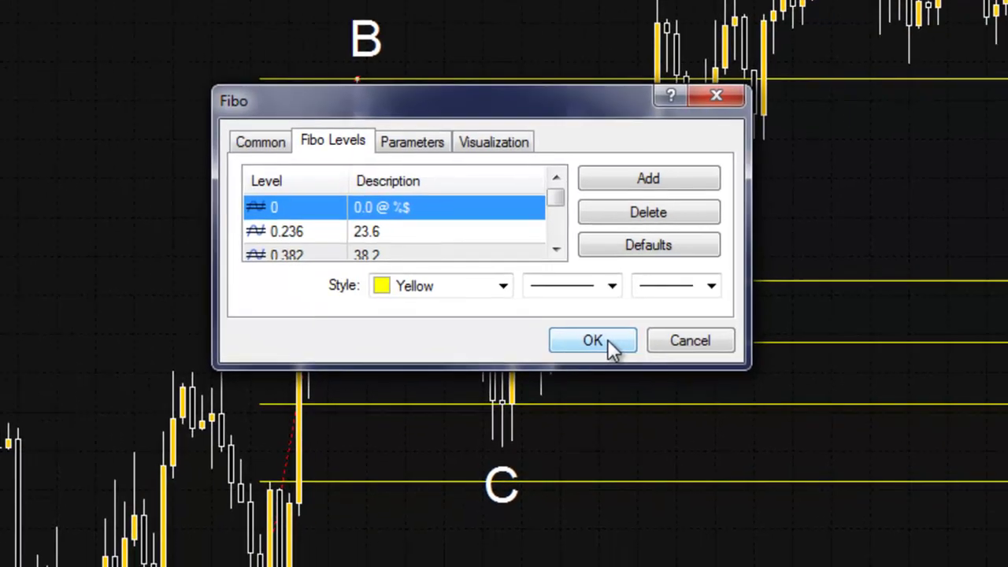
pyautogui.click(669, 370)
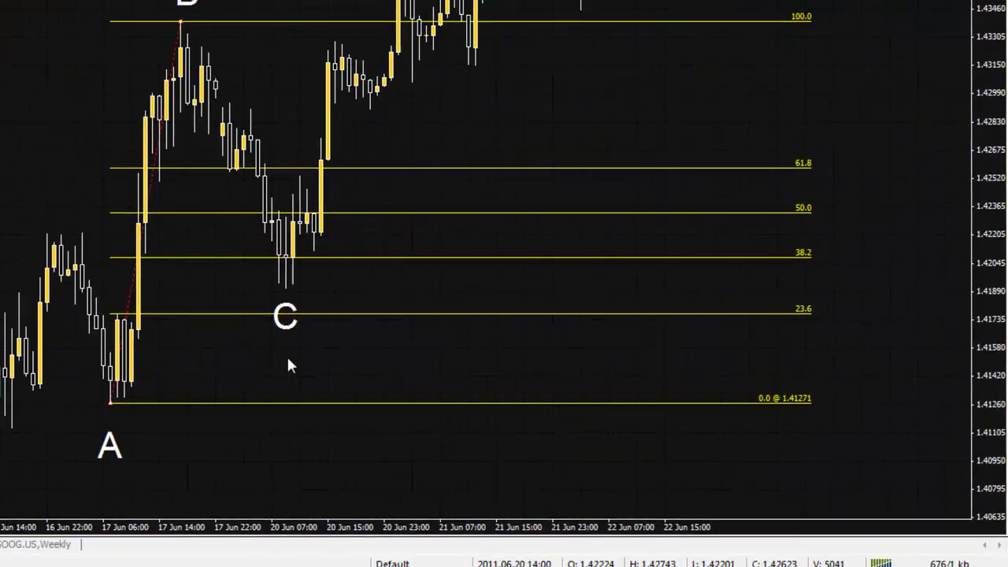
# - Reopen Fibo properties and append '@ %$' to the 23.6 and 38.2 level descriptions
pyautogui.rightClick(248, 162)
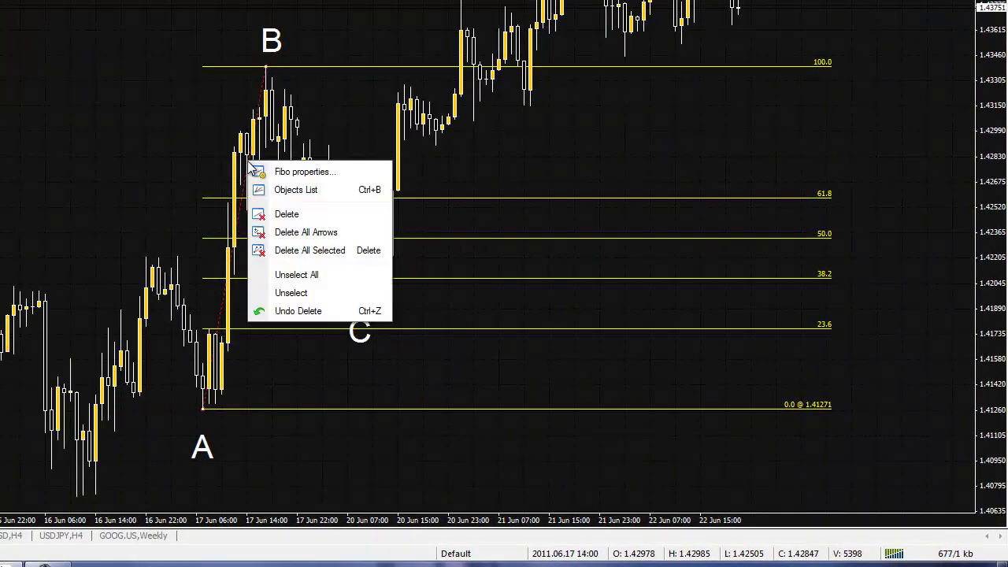
pyautogui.click(288, 170)
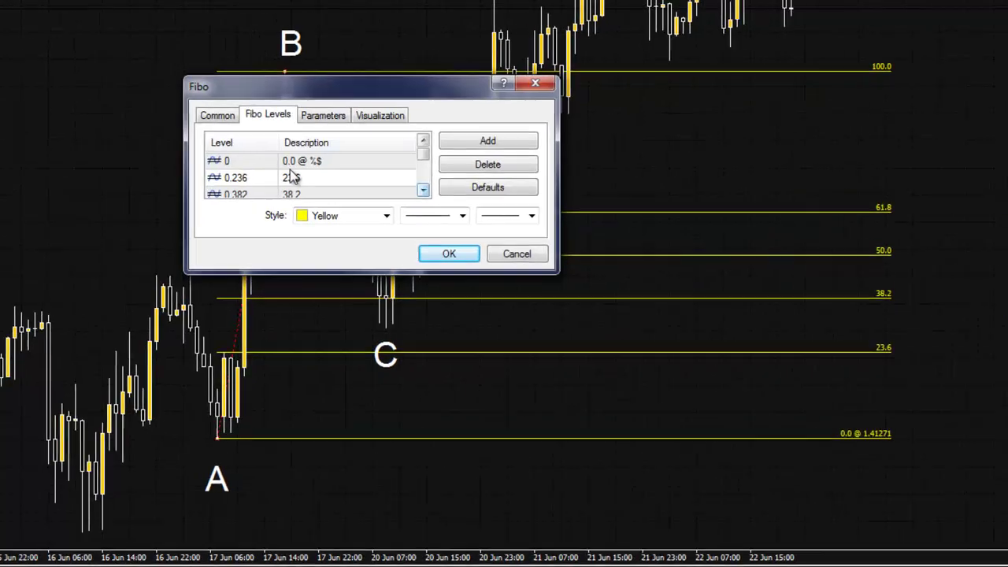
pyautogui.click(306, 166)
pyautogui.click(307, 165)
pyautogui.write('@')
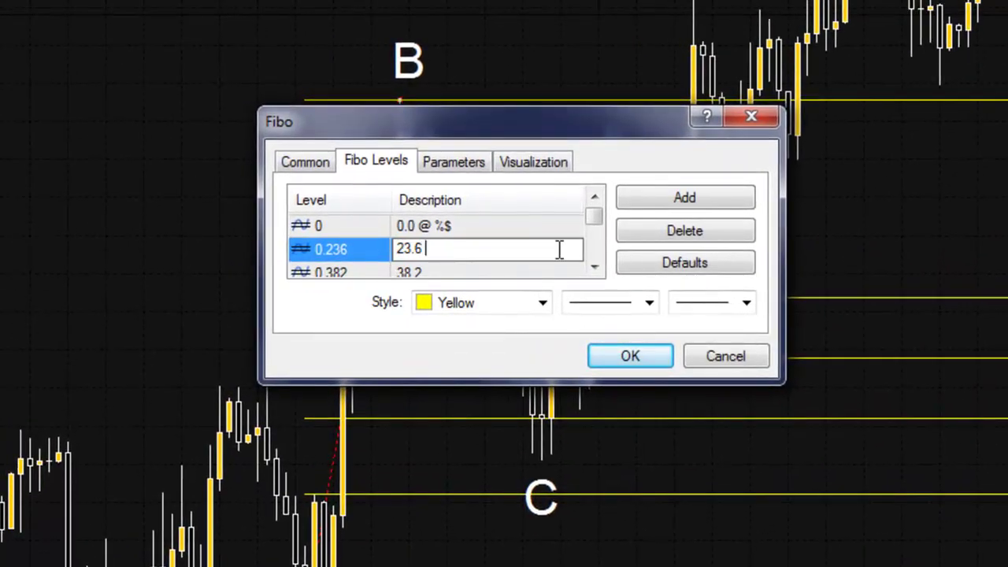
pyautogui.write(' %$')
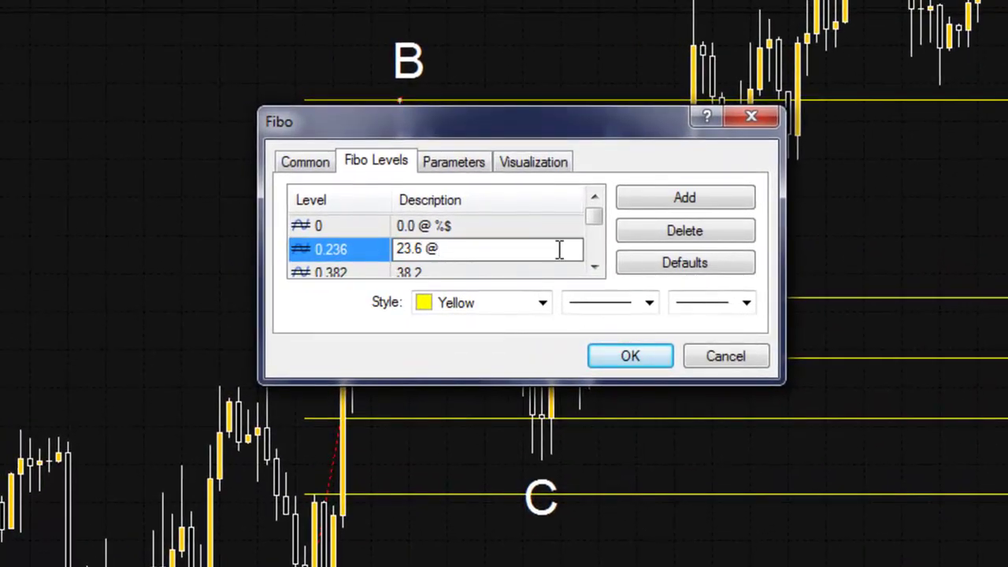
pyautogui.click(551, 271)
pyautogui.click(551, 271)
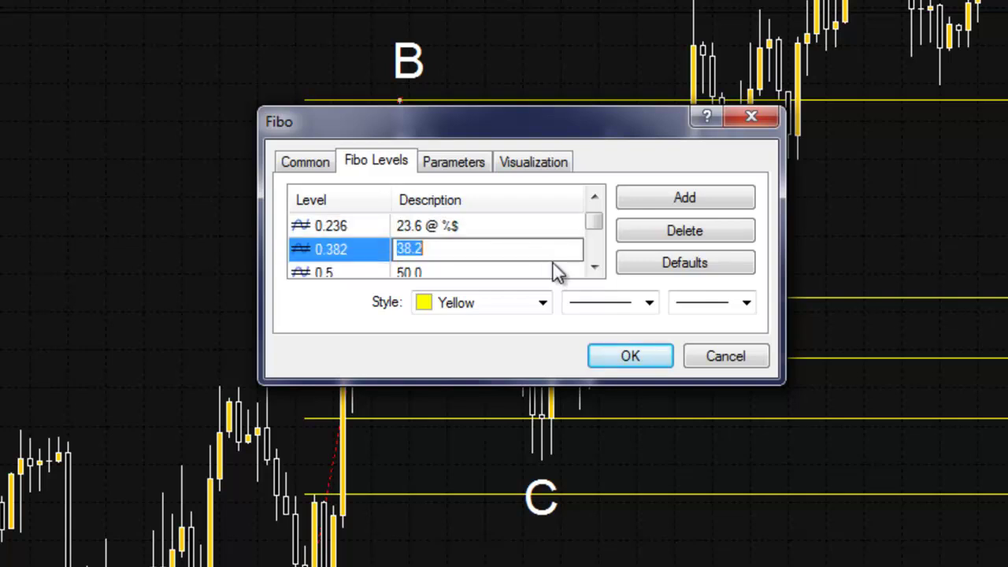
pyautogui.click(555, 249)
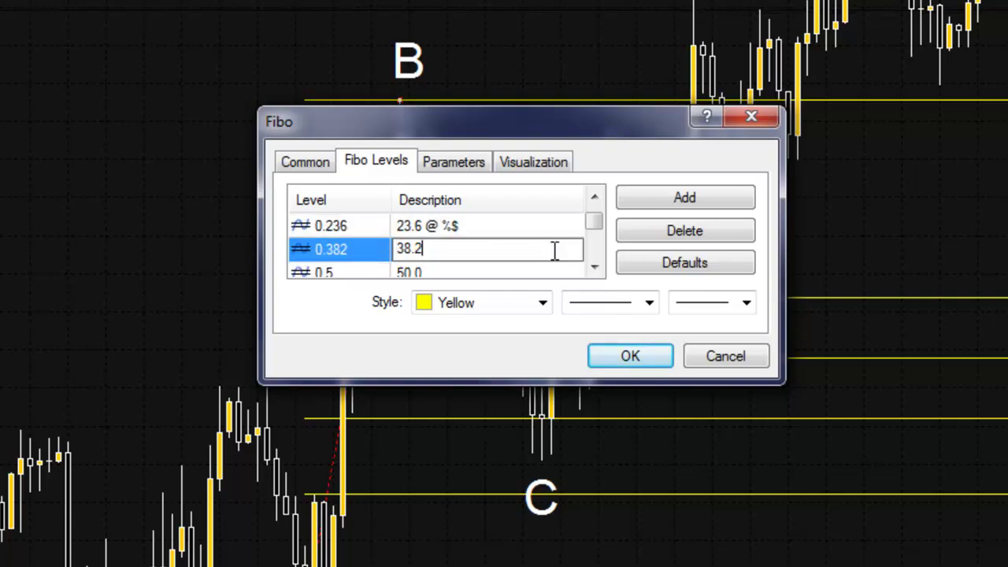
pyautogui.write('%$')
# - Append '@%$' to the 50.0, 61.8 and 100.0 level descriptions, correcting a mistyped '$%'
pyautogui.click(551, 270)
pyautogui.click(549, 259)
pyautogui.write('@%$')
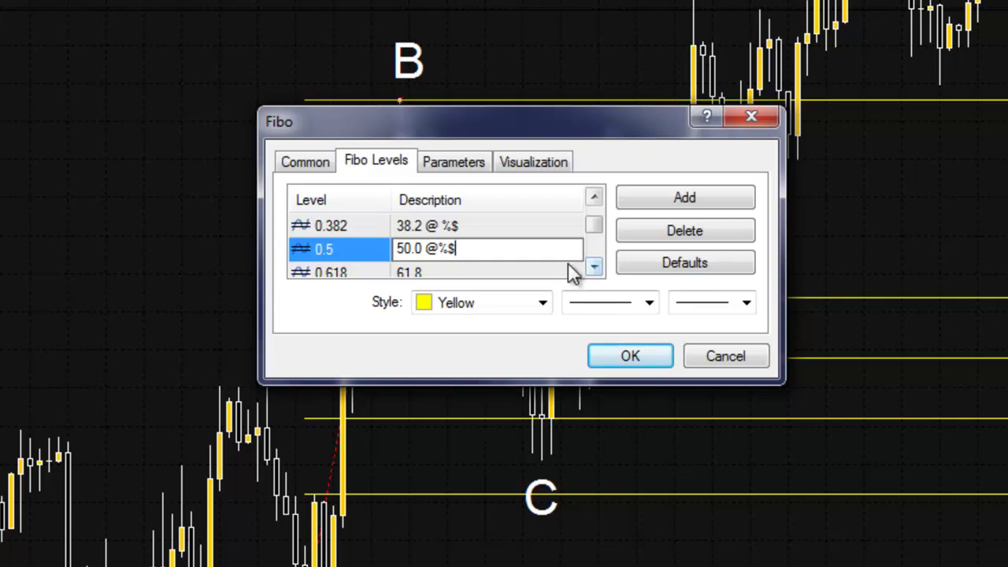
pyautogui.click(567, 268)
pyautogui.click(564, 250)
pyautogui.write('@%$')
pyautogui.click(561, 271)
pyautogui.click(561, 248)
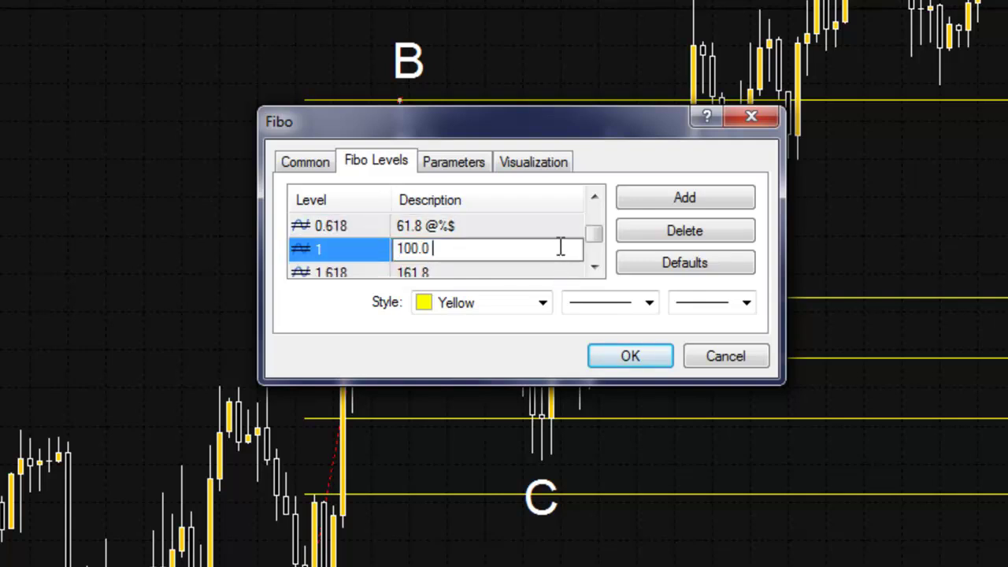
pyautogui.write('@$%')
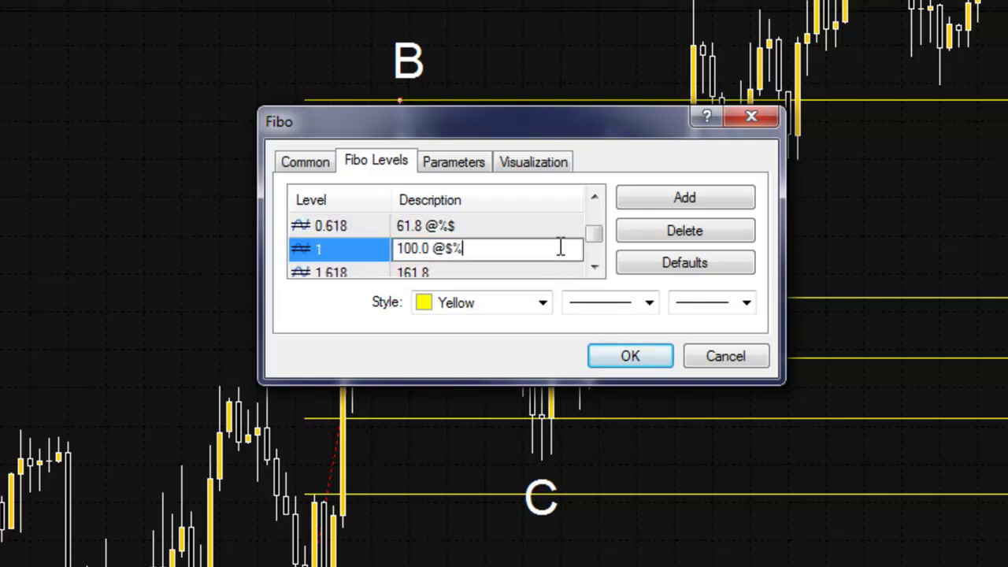
pyautogui.press('BackSpace')
pyautogui.press('BackSpace')
pyautogui.write('%$')
pyautogui.click(549, 272)
# - Append '@%$' to the 161.8 level description and apply all level changes
pyautogui.click(549, 270)
pyautogui.click(531, 250)
pyautogui.write('@')
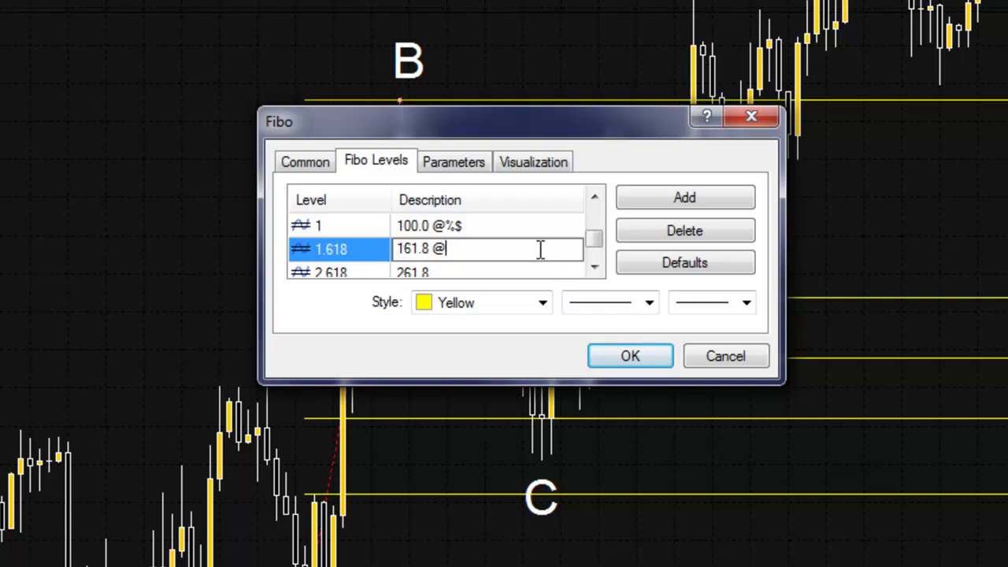
pyautogui.write('%$')
pyautogui.click(636, 356)
pyautogui.click(636, 356)
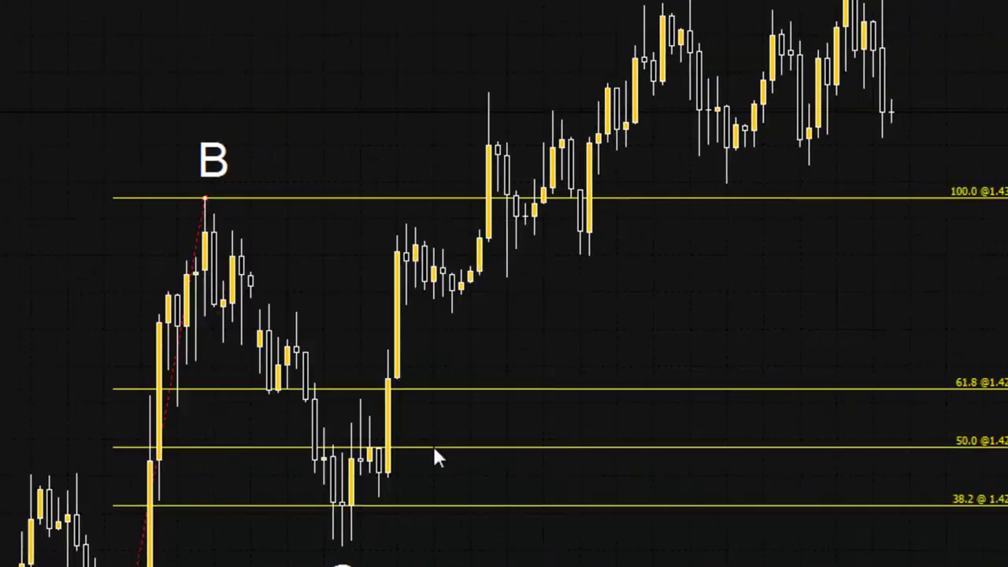